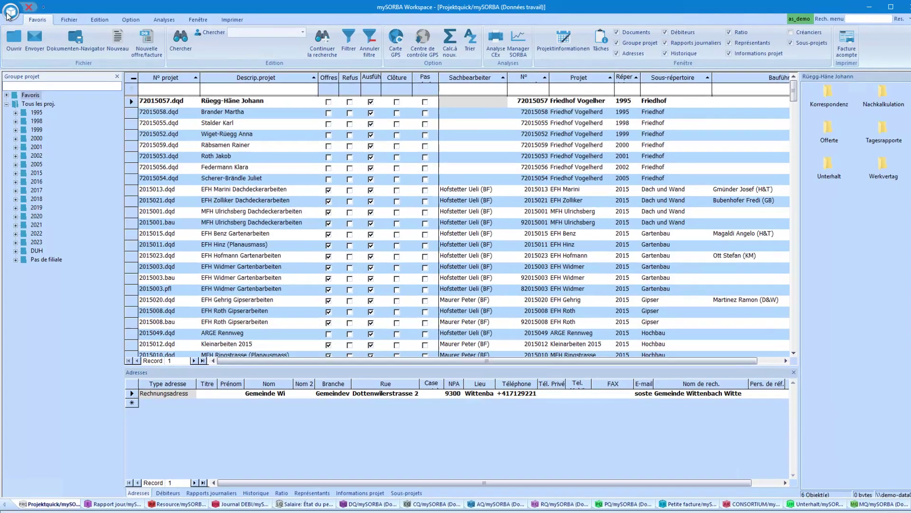
# Step: Open the VAT table from the Devisquick print layout settings in the programme administration
pyautogui.click(10, 10)
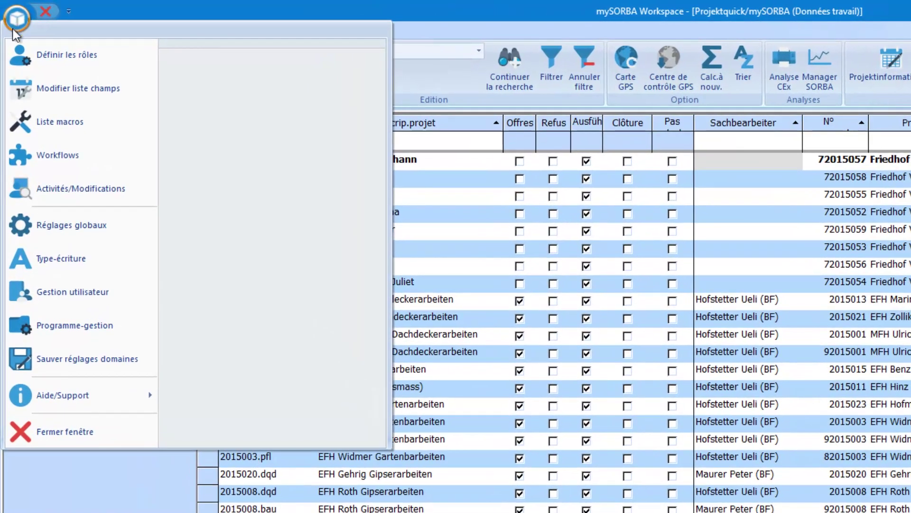
pyautogui.click(76, 323)
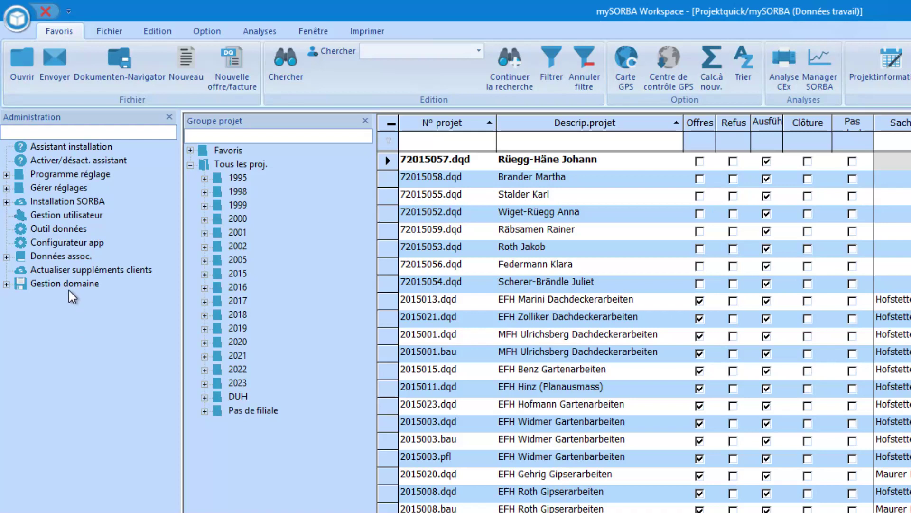
pyautogui.click(6, 174)
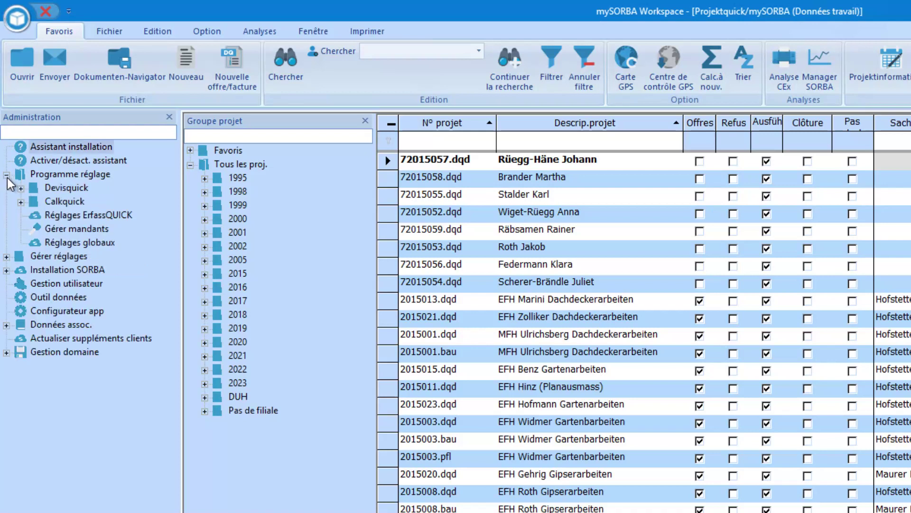
pyautogui.click(21, 188)
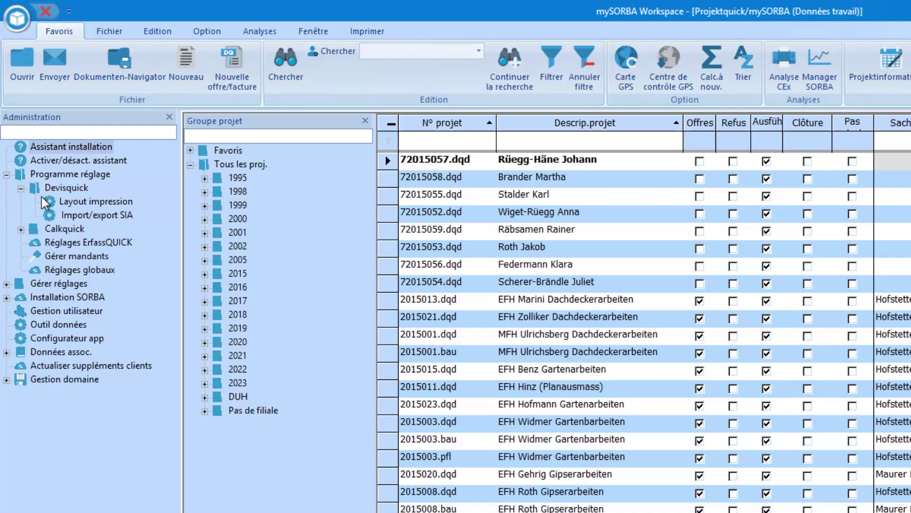
pyautogui.doubleClick(80, 207)
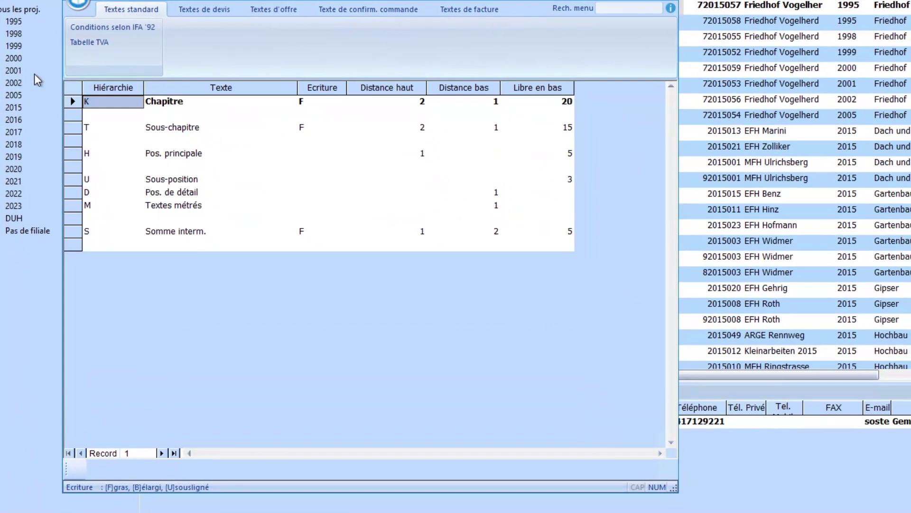
pyautogui.click(93, 42)
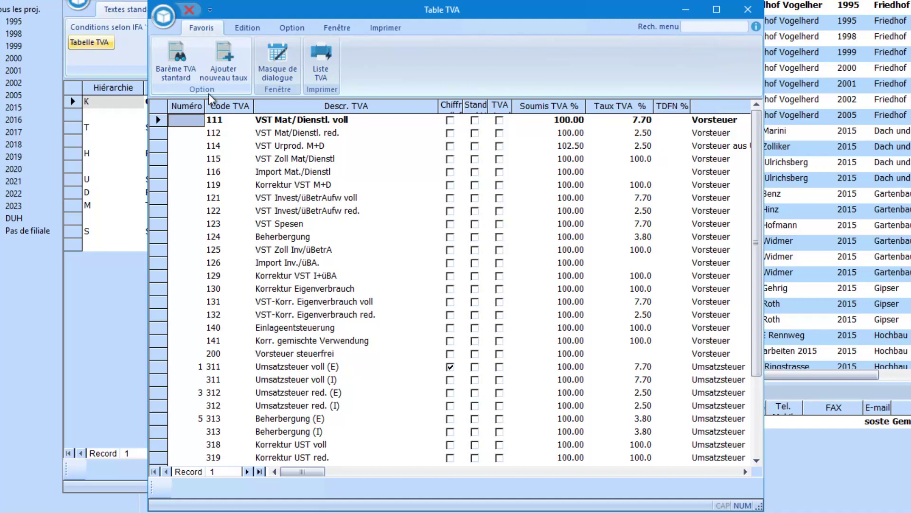
# Step: Add a new VAT rate period for CH replacing the old rate 7.7 with 8.1, valid from 01.01.2024
pyautogui.click(225, 66)
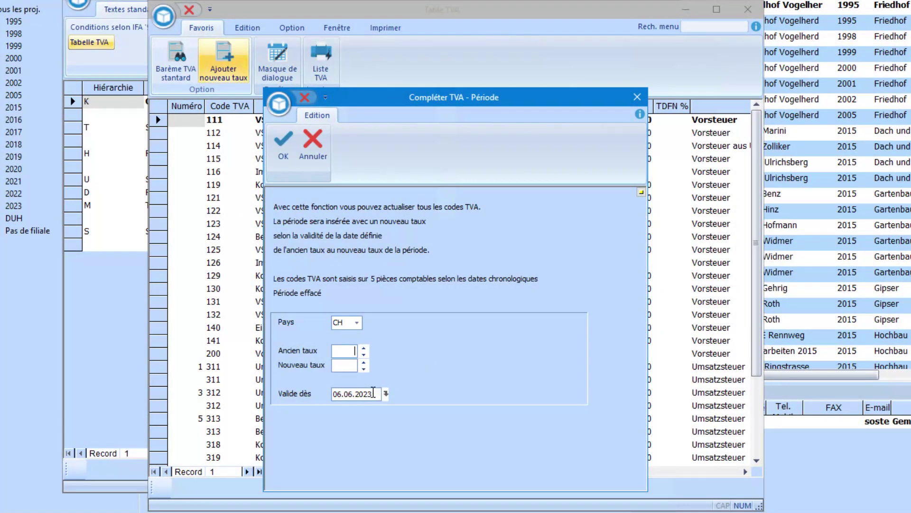
pyautogui.moveTo(374, 393); pyautogui.dragTo(327, 394)
pyautogui.write('01.01.2024')
pyautogui.click(351, 354)
pyautogui.write('7.7')
pyautogui.click(348, 369)
pyautogui.write('8.1')
pyautogui.click(288, 148)
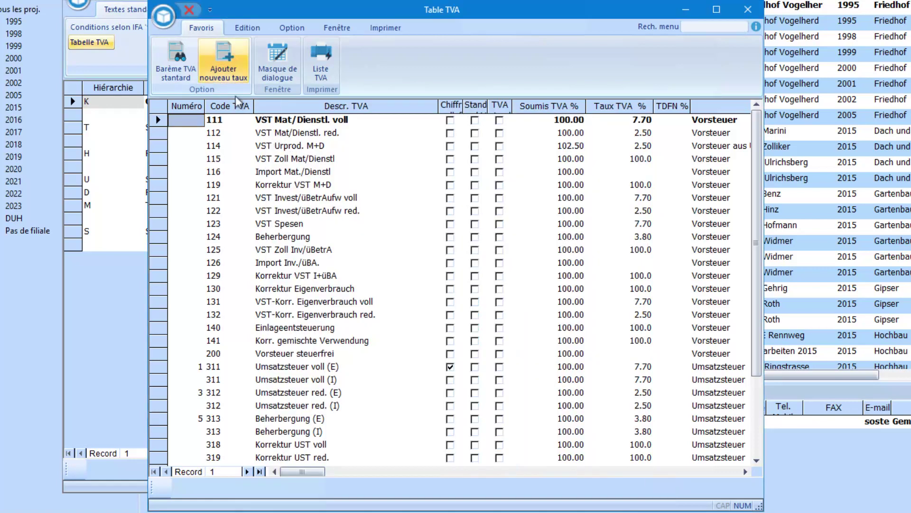
# Step: Add a new VAT rate period for CH replacing the old rate 3.7 with 3.8, valid from 01.01.2024
pyautogui.click(215, 52)
pyautogui.moveTo(374, 394); pyautogui.dragTo(325, 394)
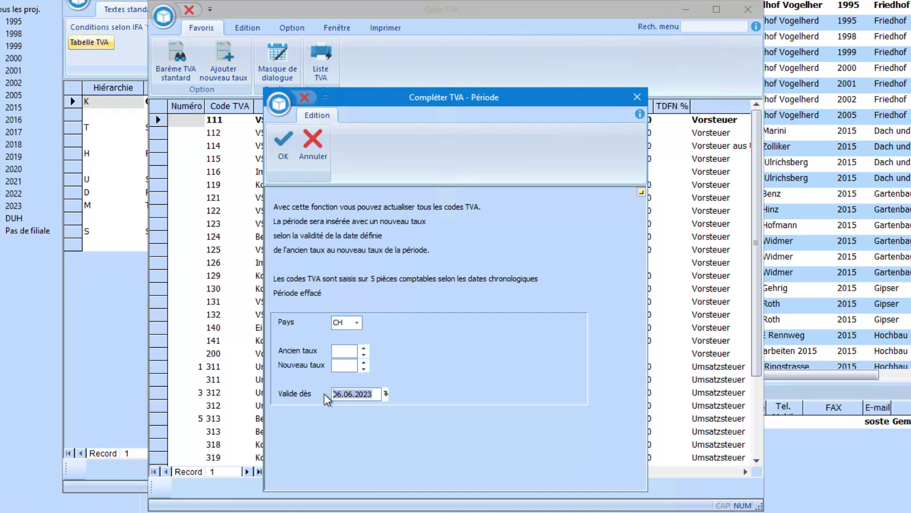
pyautogui.write('01.01.2024')
pyautogui.click(335, 353)
pyautogui.write('3.7')
pyautogui.click(336, 364)
pyautogui.write('3.8')
pyautogui.click(284, 140)
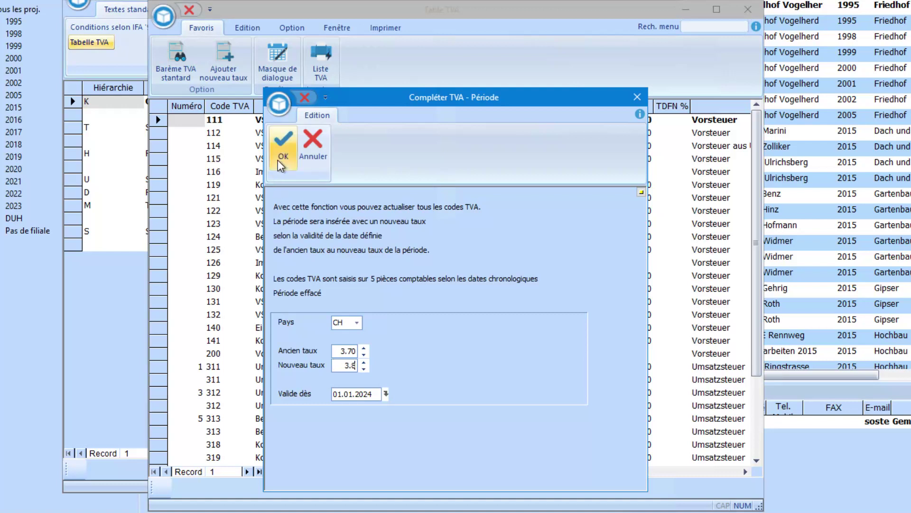
# Step: Add a new VAT rate period for CH replacing the old rate 2.5 with 2.6, valid from 01.01.2024
pyautogui.click(237, 84)
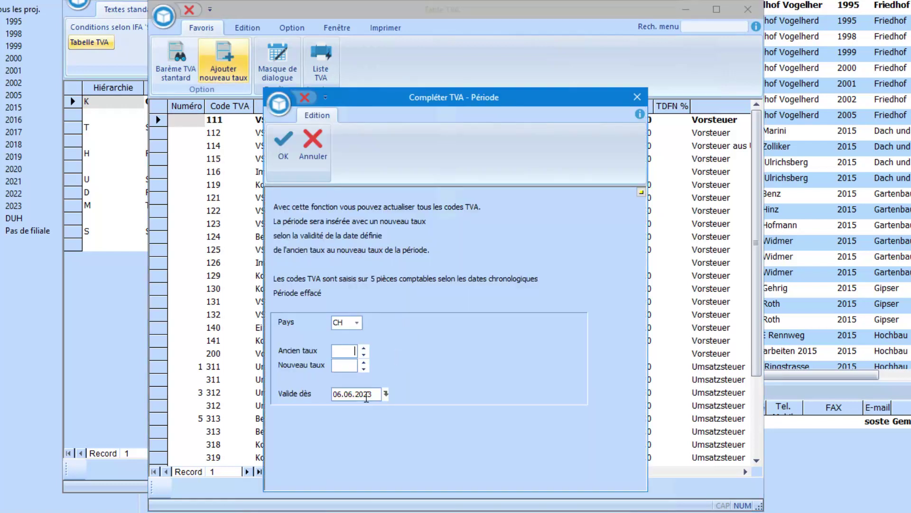
pyautogui.click(332, 399)
pyautogui.write('01.01.2024')
pyautogui.click(340, 348)
pyautogui.write('2.5')
pyautogui.click(340, 367)
pyautogui.write('2.6')
pyautogui.click(278, 156)
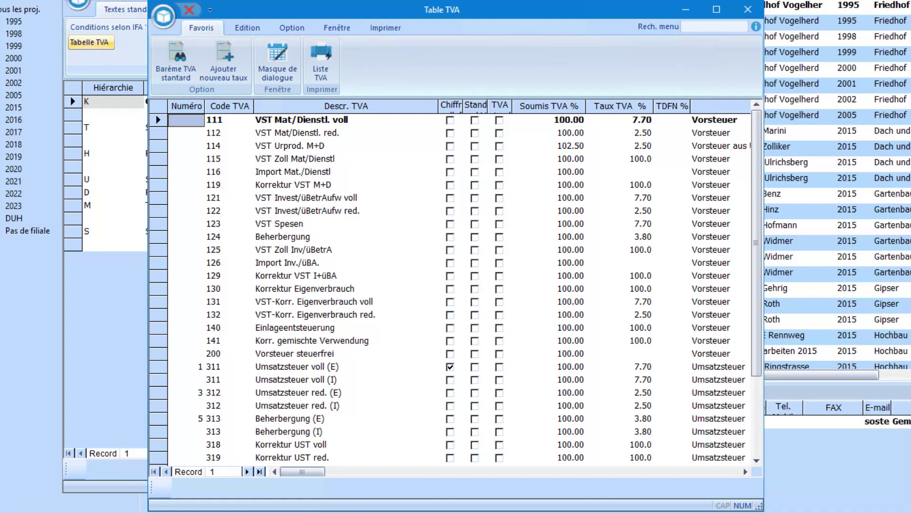
# Step: In VAT code 311 Umsatzsteuer voll (E), set the form field of Satz 3 to 303 Prestations à taux normal
pyautogui.click(283, 367)
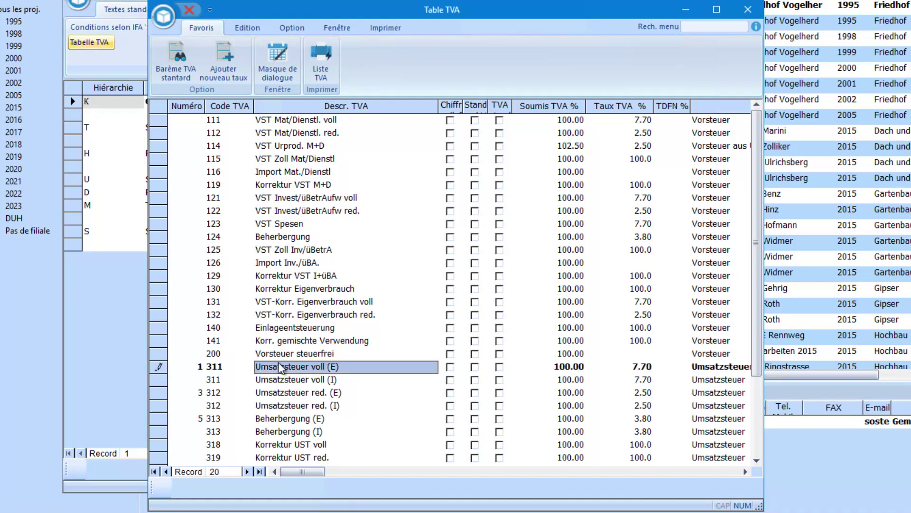
pyautogui.click(286, 59)
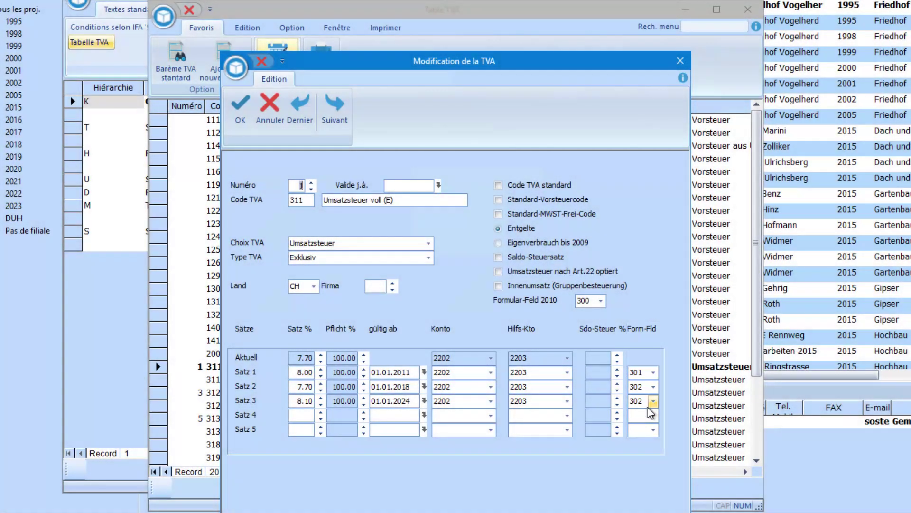
pyautogui.click(654, 401)
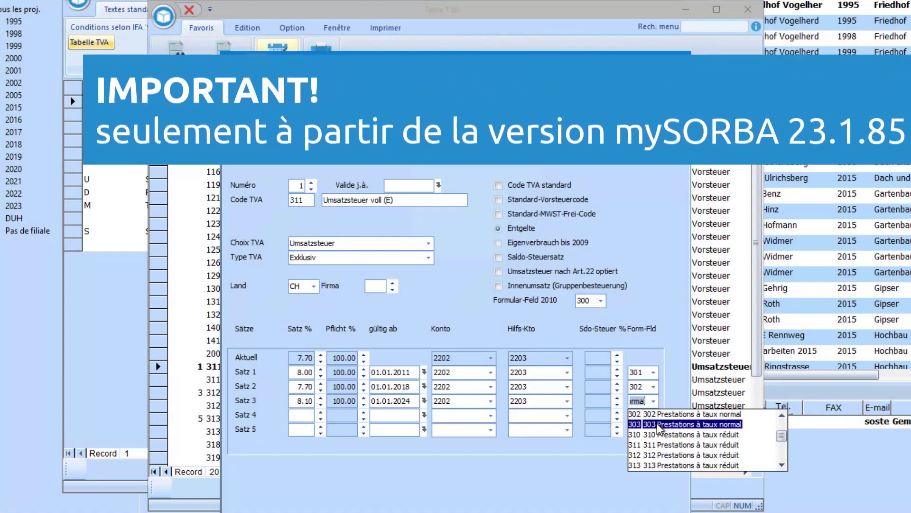
pyautogui.click(659, 425)
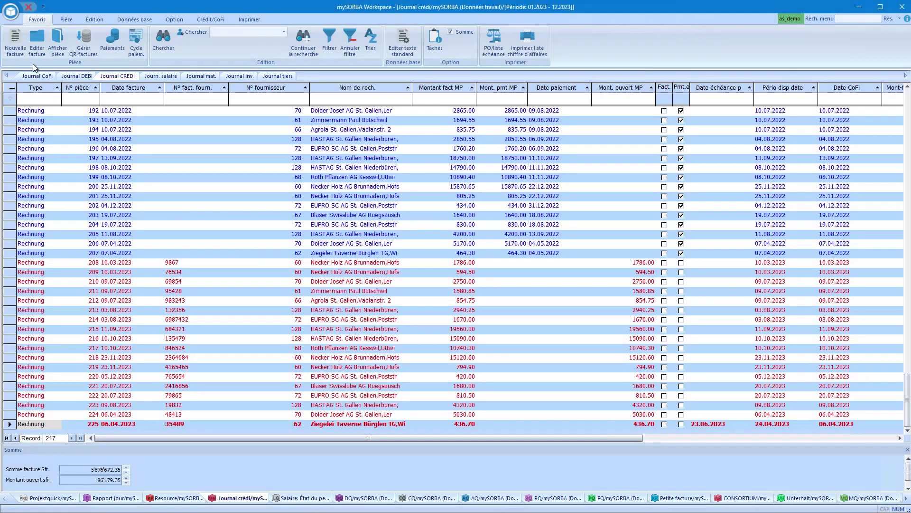
# Step: Create a new creditor invoice for supplier CREABETON Baustoff AG with an invoice amount of 2500 CHF
pyautogui.click(13, 45)
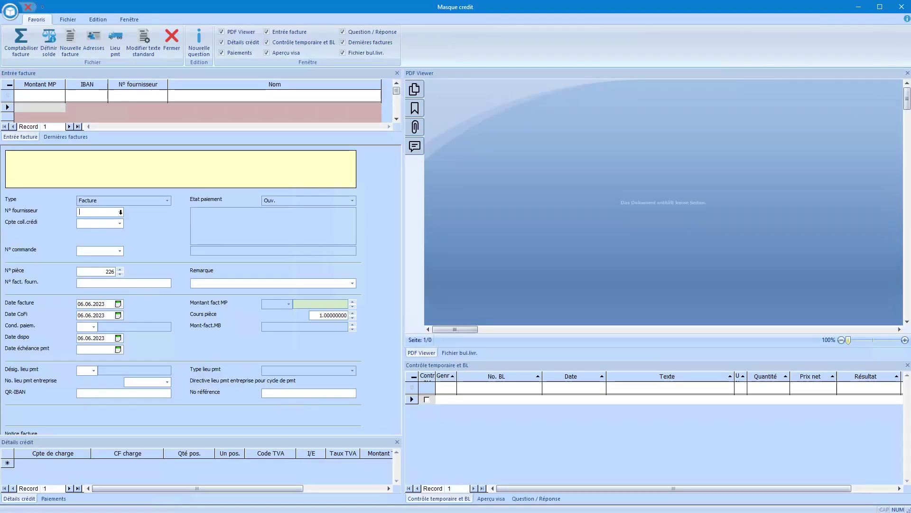
pyautogui.click(120, 212)
pyautogui.scroll(-10, 125, 229)
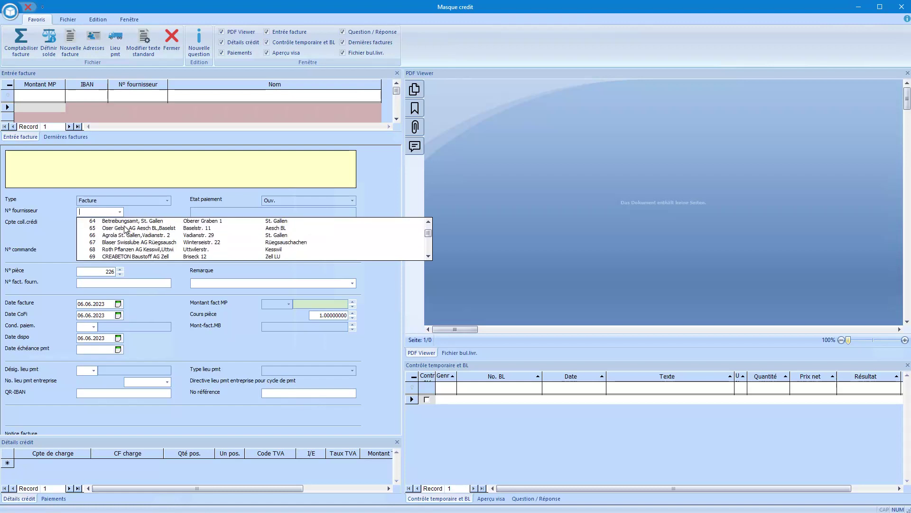
pyautogui.click(129, 243)
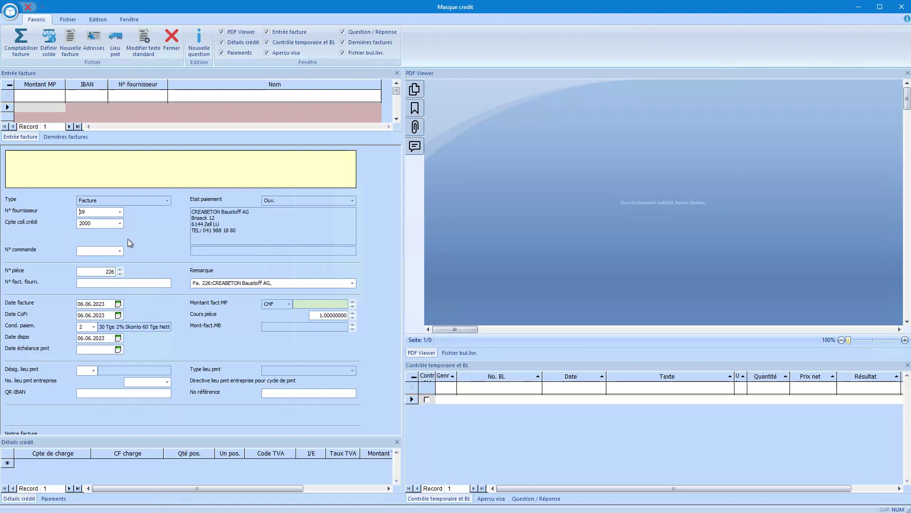
pyautogui.click(323, 301)
pyautogui.write('2500')
pyautogui.press('Tab')
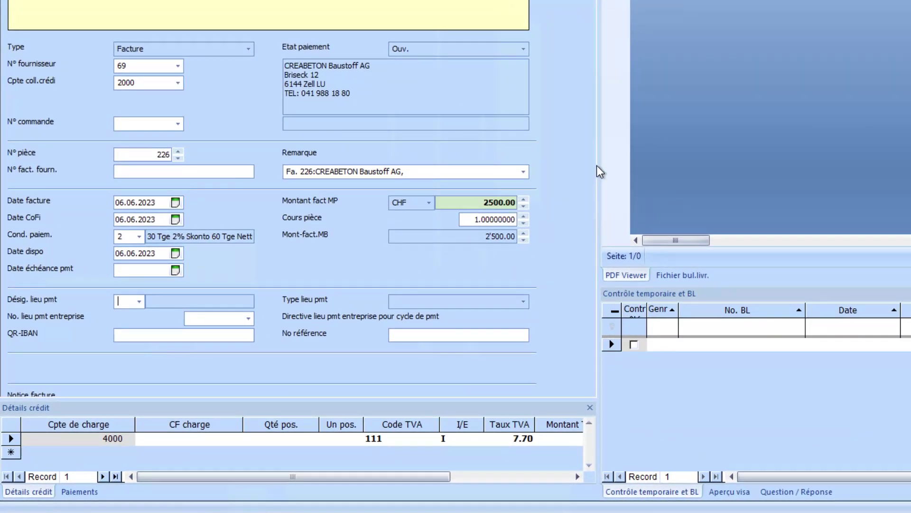
# Step: Widen the credit details area and insert the field Date réf. TVA before the Taux TVA column
pyautogui.moveTo(596, 166); pyautogui.dragTo(891, 165)
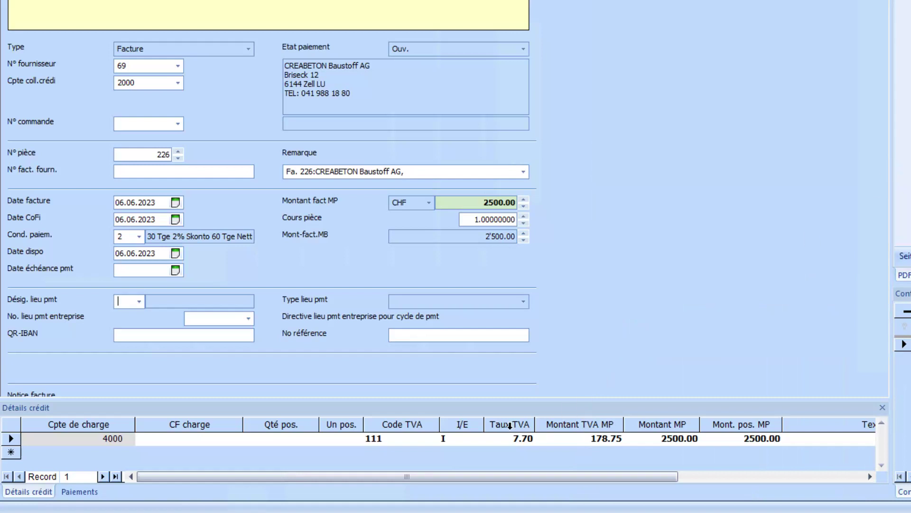
pyautogui.rightClick(510, 425)
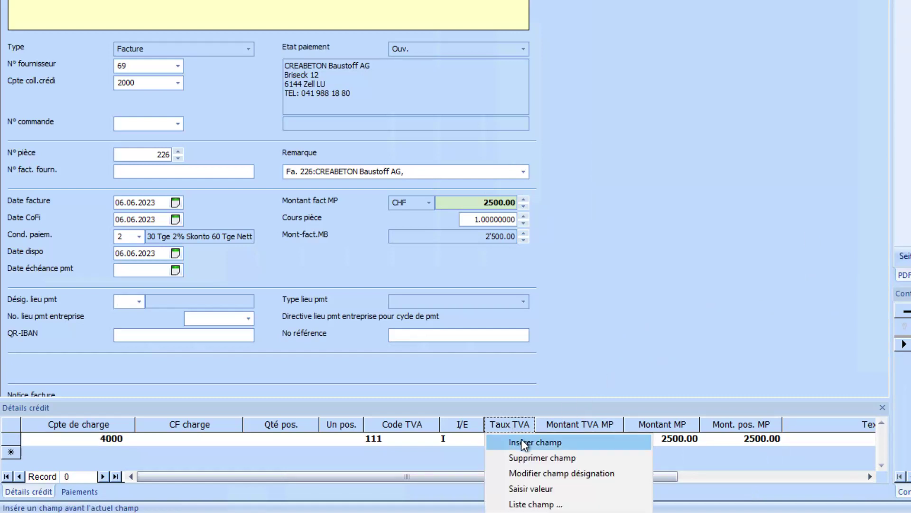
pyautogui.click(522, 441)
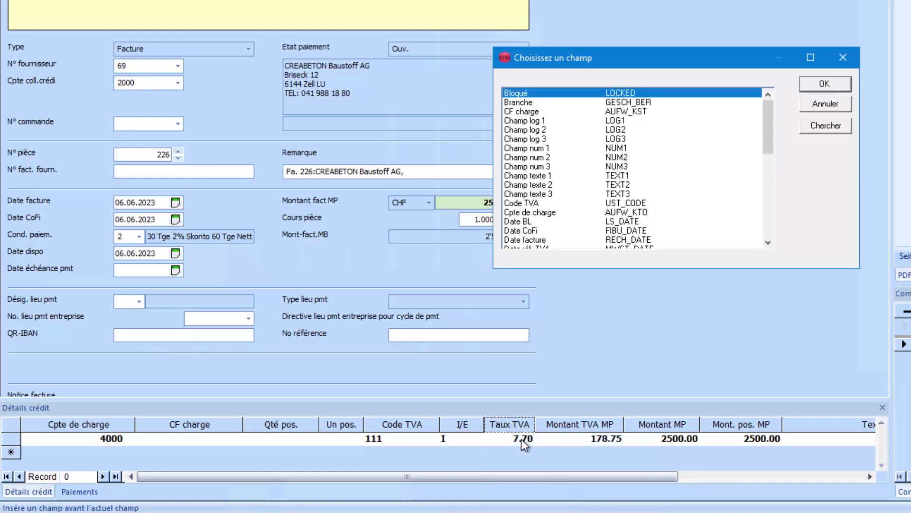
pyautogui.scroll(-1, 586, 172)
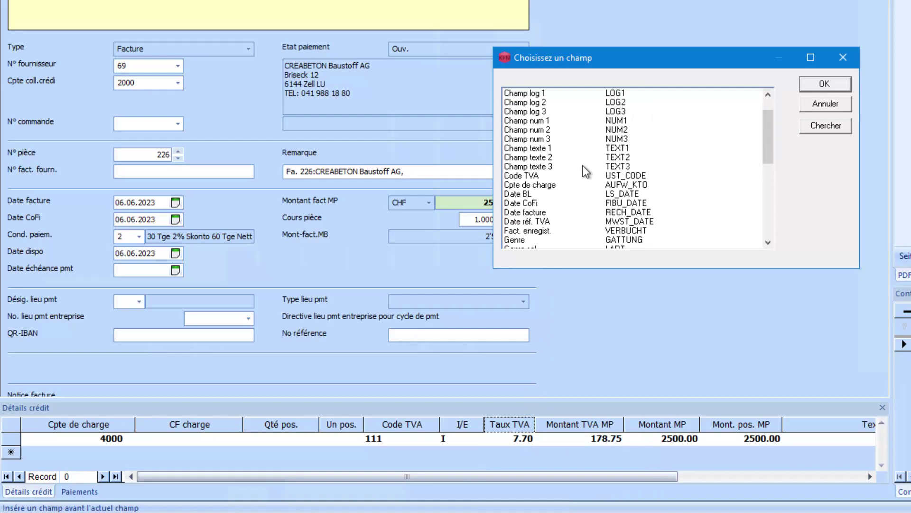
pyautogui.scroll(-2, 587, 172)
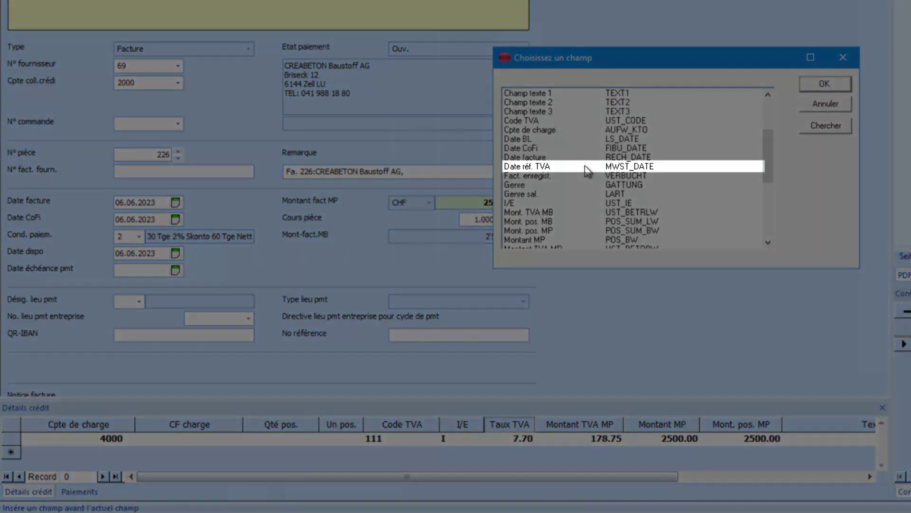
pyautogui.click(584, 166)
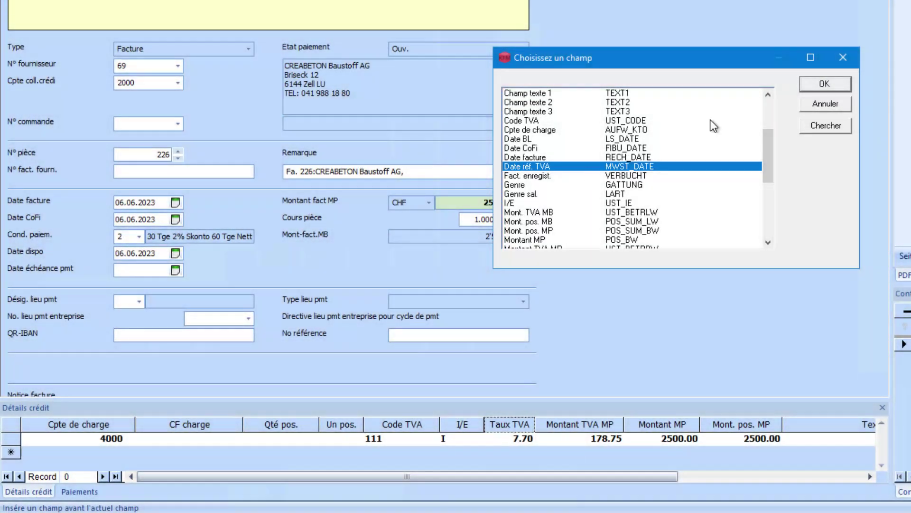
pyautogui.click(819, 81)
pyautogui.click(792, 212)
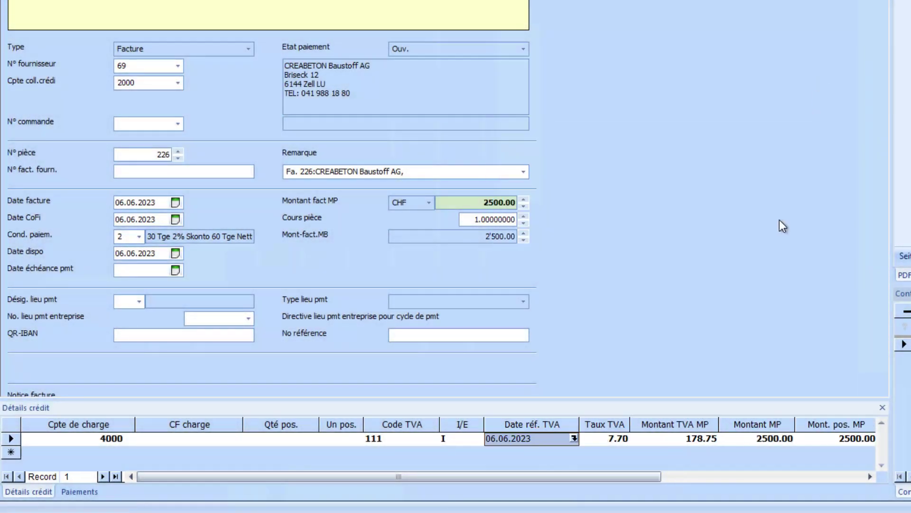
# Step: Set the VAT reference date of the invoice's detail line to 01.01.2024
pyautogui.click(574, 438)
pyautogui.click(565, 460)
pyautogui.click(565, 459)
pyautogui.click(565, 459)
pyautogui.click(565, 459)
pyautogui.click(565, 460)
pyautogui.click(565, 459)
pyautogui.click(565, 459)
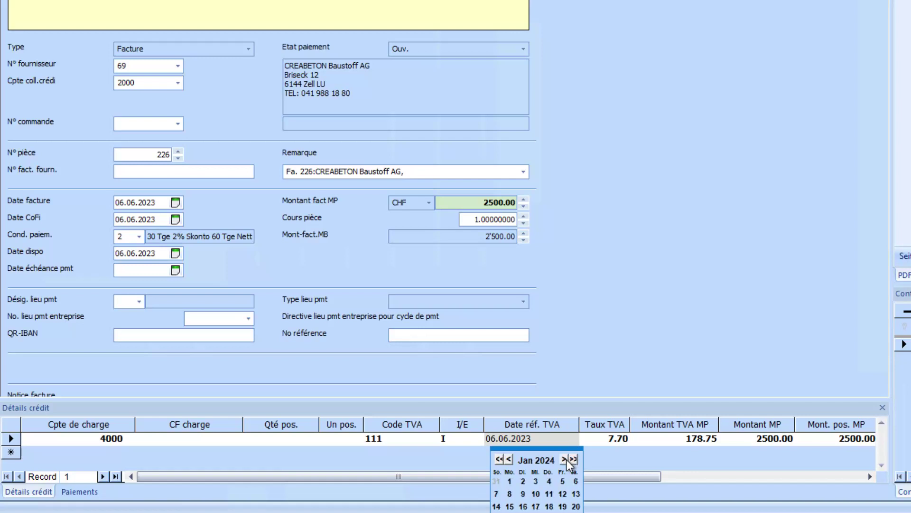
pyautogui.click(511, 480)
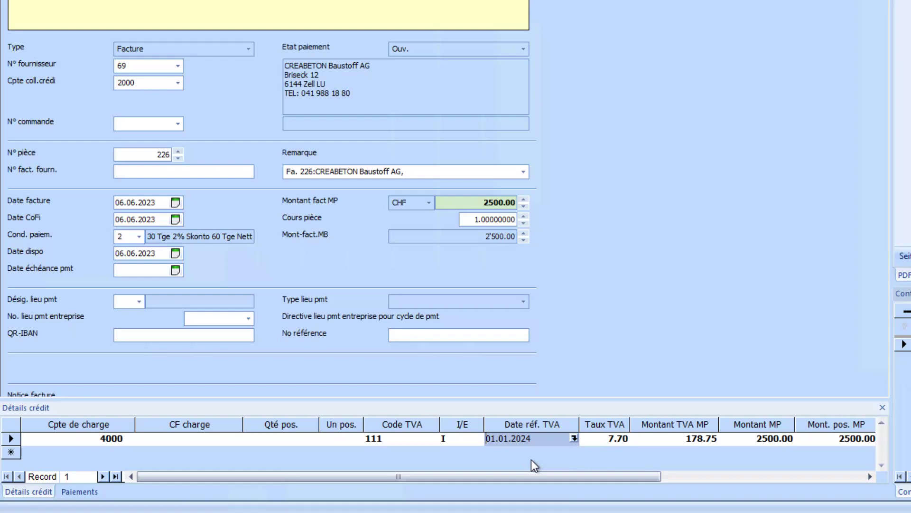
pyautogui.press('Tab')
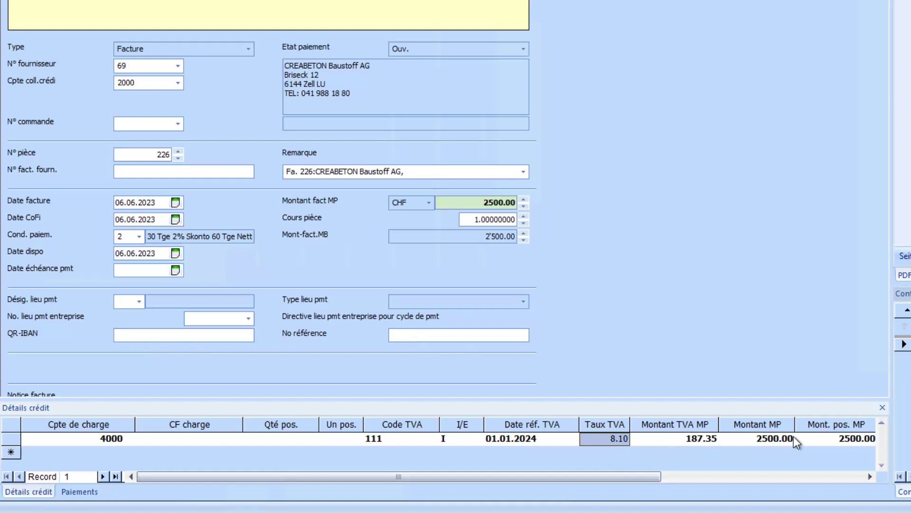
# Step: Split the invoice amount by setting the first detail line to 2000 and entering 500 on a second line
pyautogui.click(773, 438)
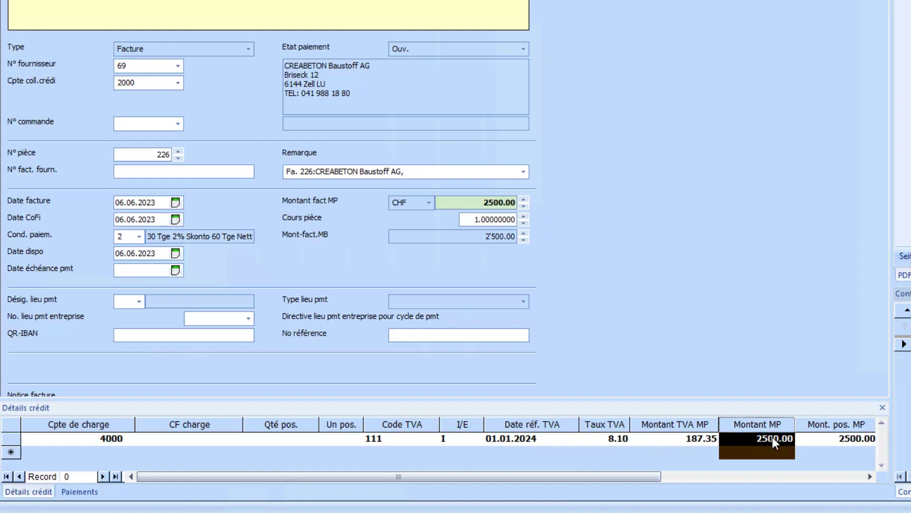
pyautogui.write('2000')
pyautogui.press('Tab')
pyautogui.click(687, 452)
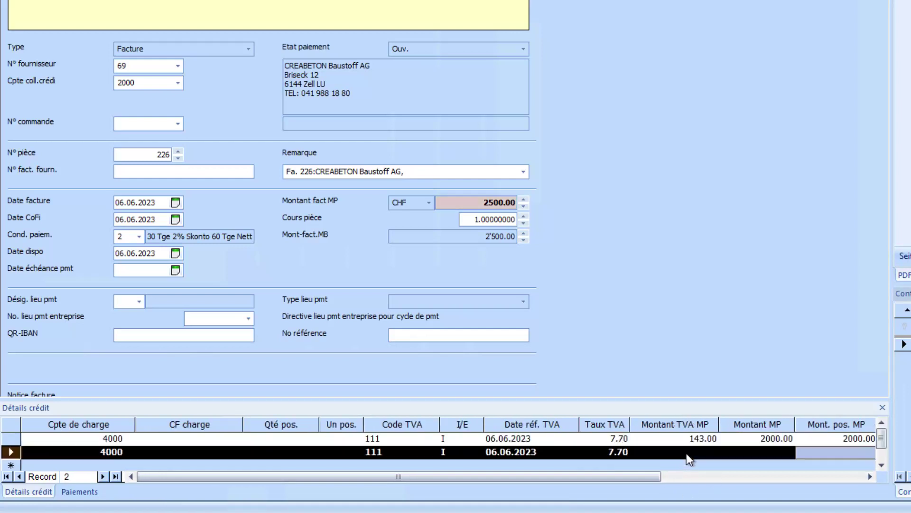
pyautogui.click(782, 453)
pyautogui.write('500')
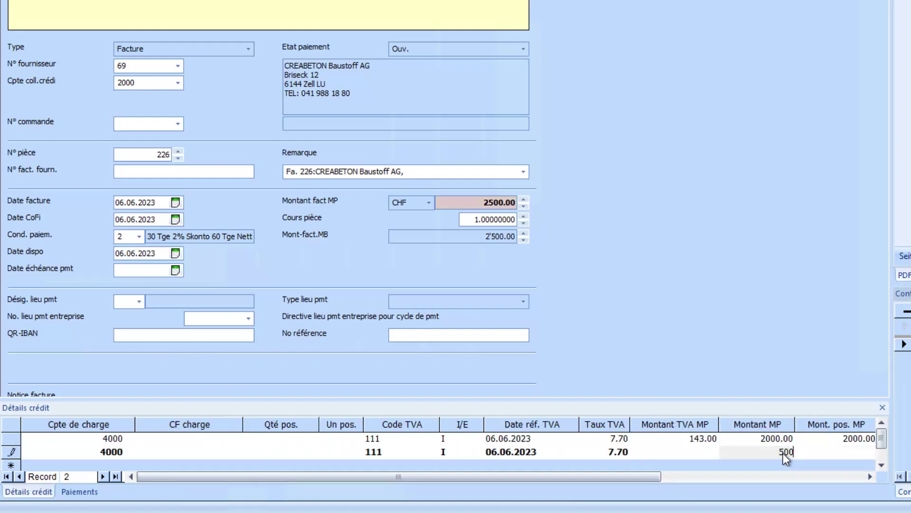
# Step: Set the VAT reference date of the second credit detail line, amounting to 500, to 01.01.2024
pyautogui.click(542, 452)
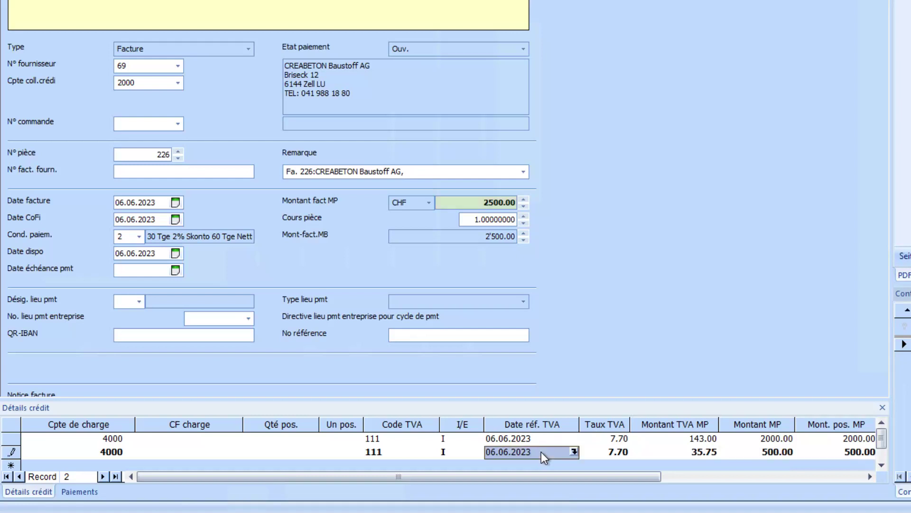
pyautogui.click(573, 450)
pyautogui.click(564, 472)
pyautogui.click(565, 473)
pyautogui.click(565, 472)
pyautogui.click(564, 472)
pyautogui.click(564, 472)
pyautogui.click(564, 472)
pyautogui.click(564, 472)
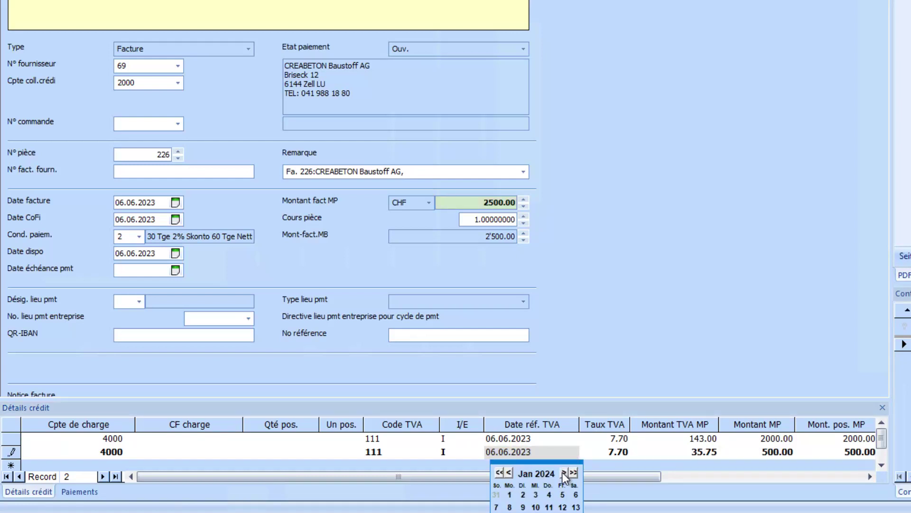
pyautogui.click(508, 493)
pyautogui.click(470, 457)
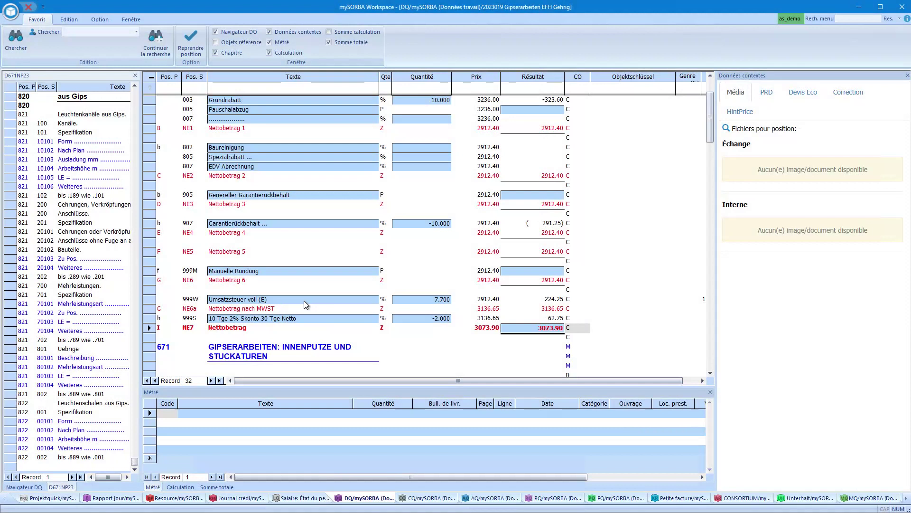
# Step: Open the project settings from the Umsatzsteuer voll (E) line and set the VAT rate's reference date to 01.01.2024
pyautogui.click(307, 304)
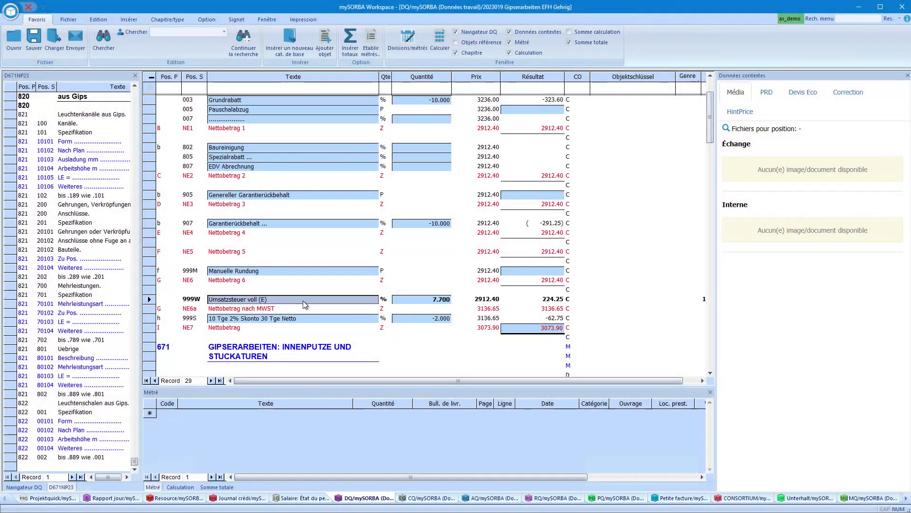
pyautogui.doubleClick(304, 304)
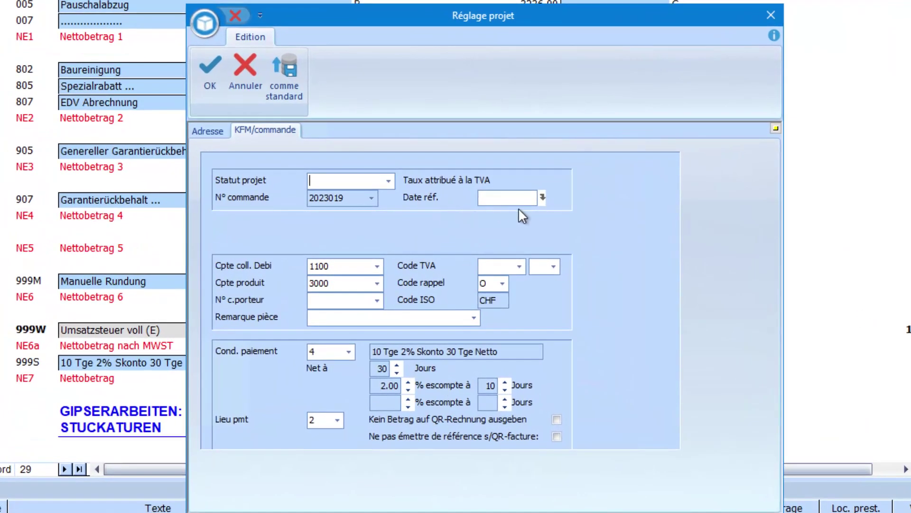
pyautogui.click(543, 196)
pyautogui.click(568, 221)
pyautogui.click(568, 221)
pyautogui.click(568, 221)
pyautogui.click(568, 222)
pyautogui.click(568, 221)
pyautogui.click(568, 221)
pyautogui.click(567, 222)
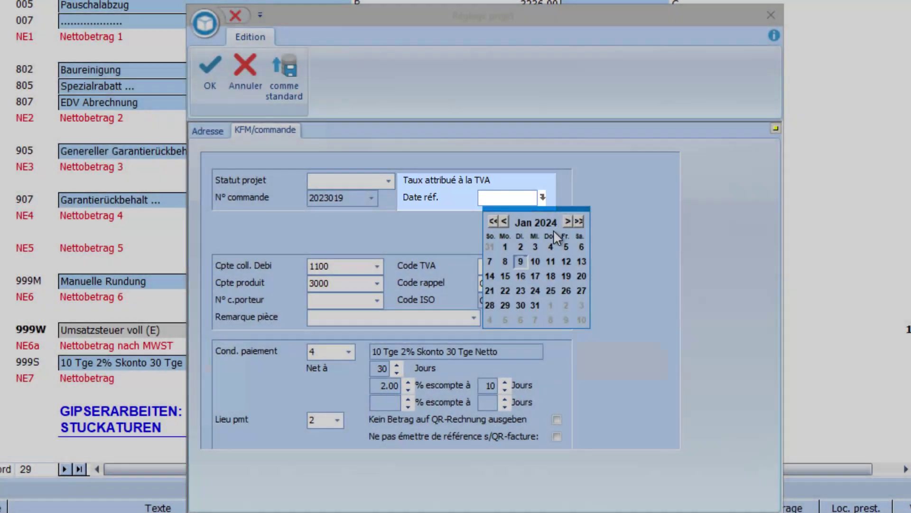
pyautogui.click(509, 247)
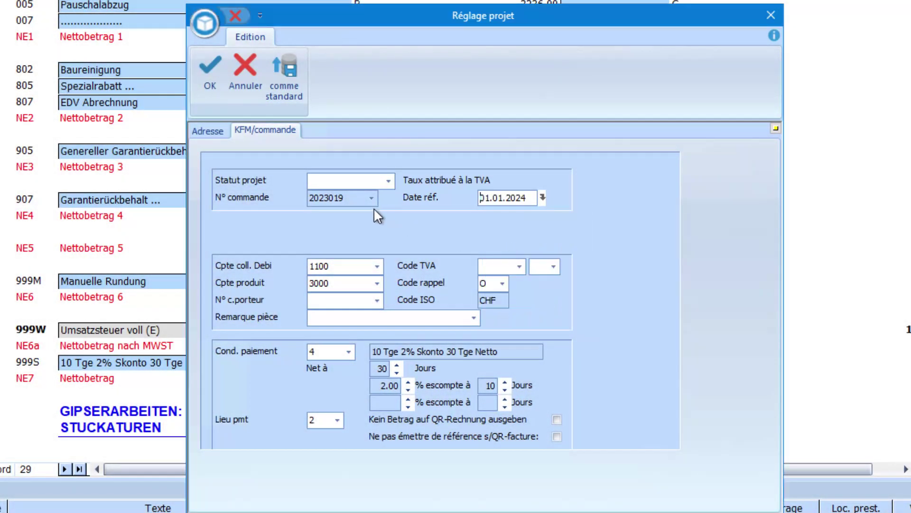
pyautogui.click(212, 90)
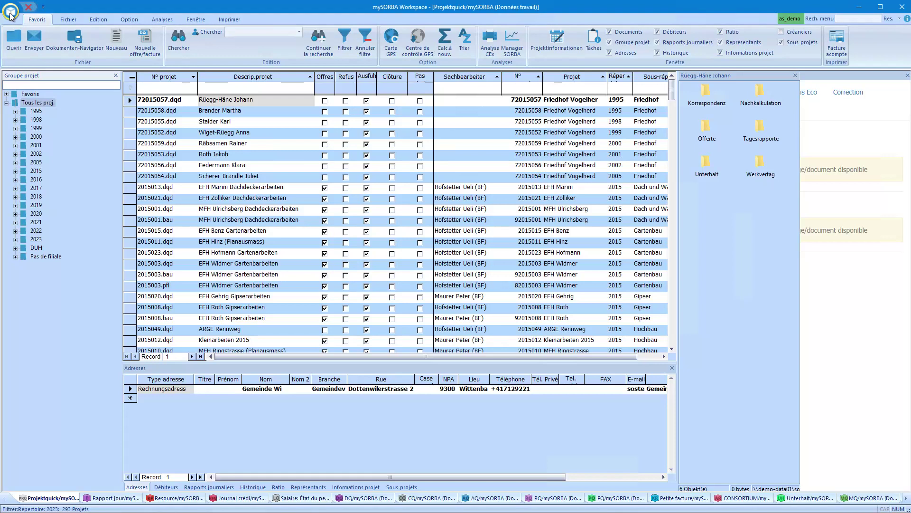
# Step: Save the domain settings of the mySORBA workspace
pyautogui.click(10, 12)
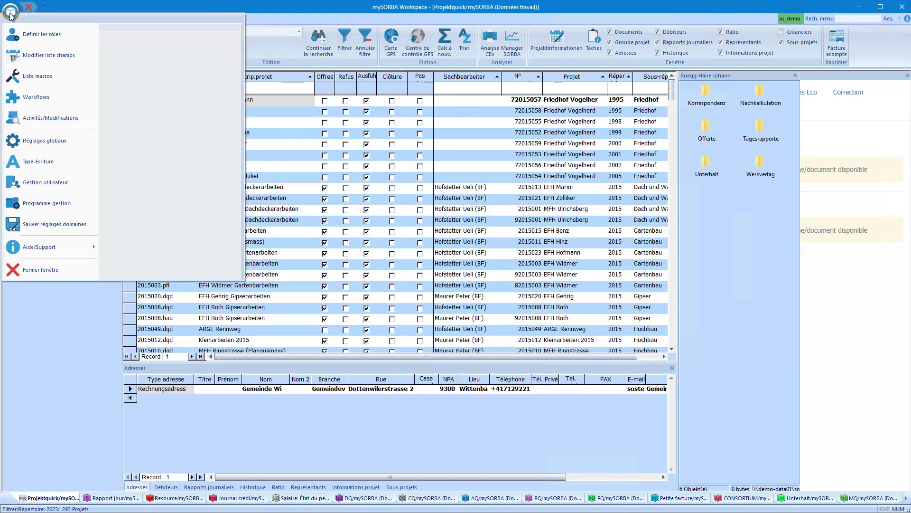
pyautogui.click(47, 223)
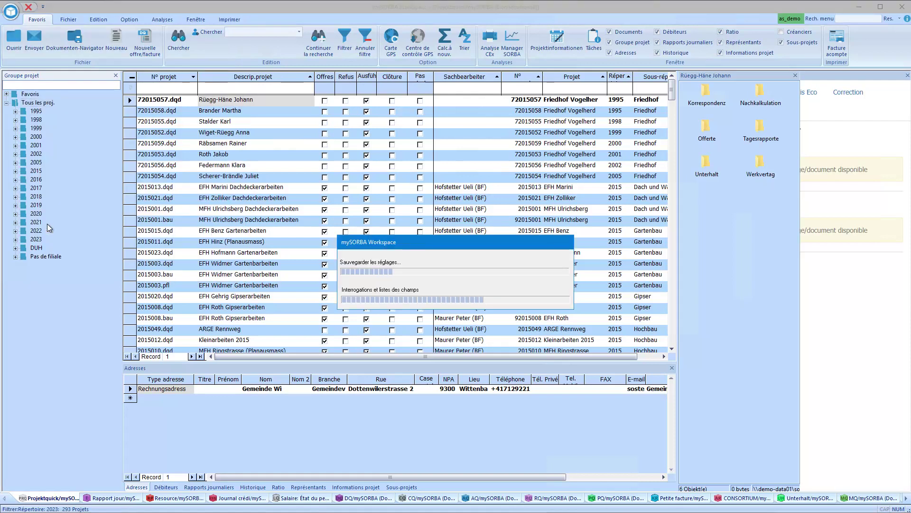